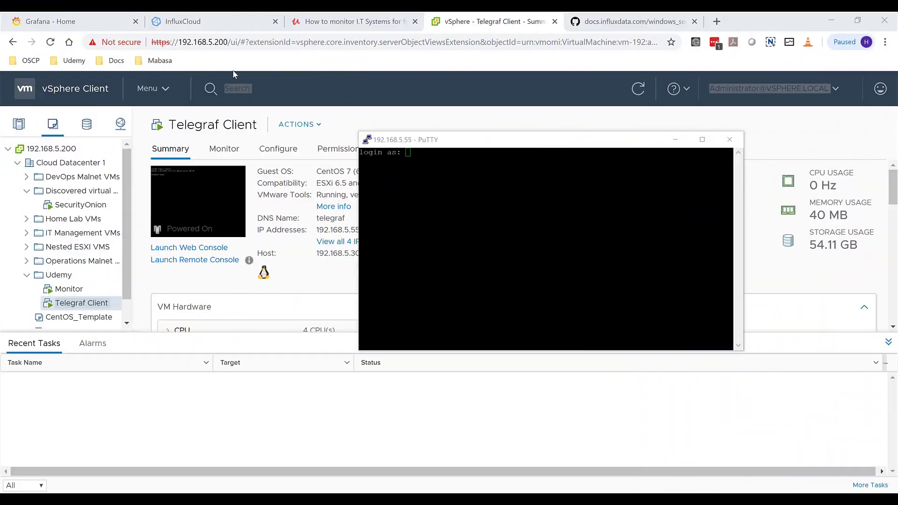
- From the Grafana home, create a new dashboard with a graph panel and open it for editing
click(79, 20)
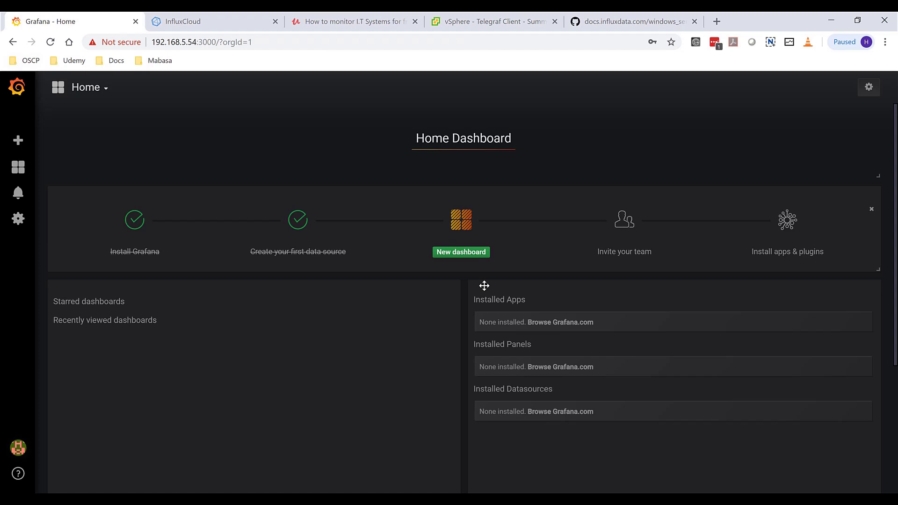
click(451, 253)
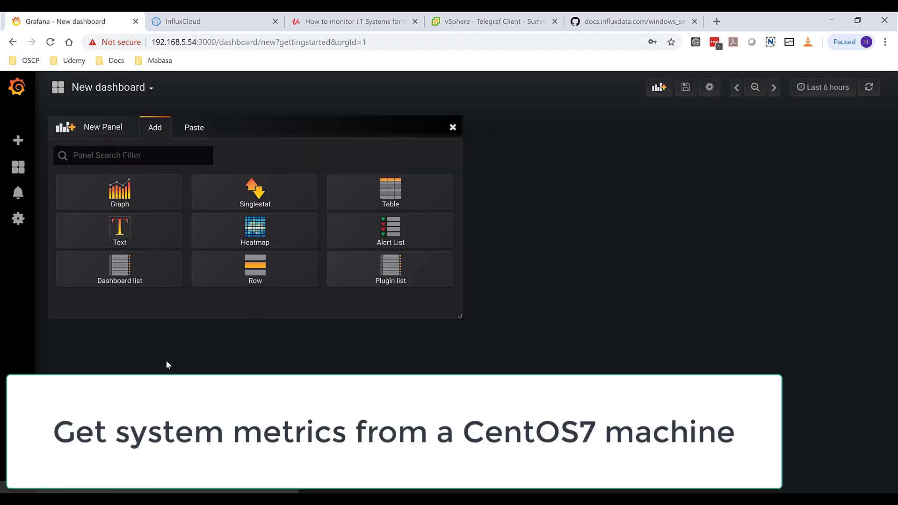
click(136, 193)
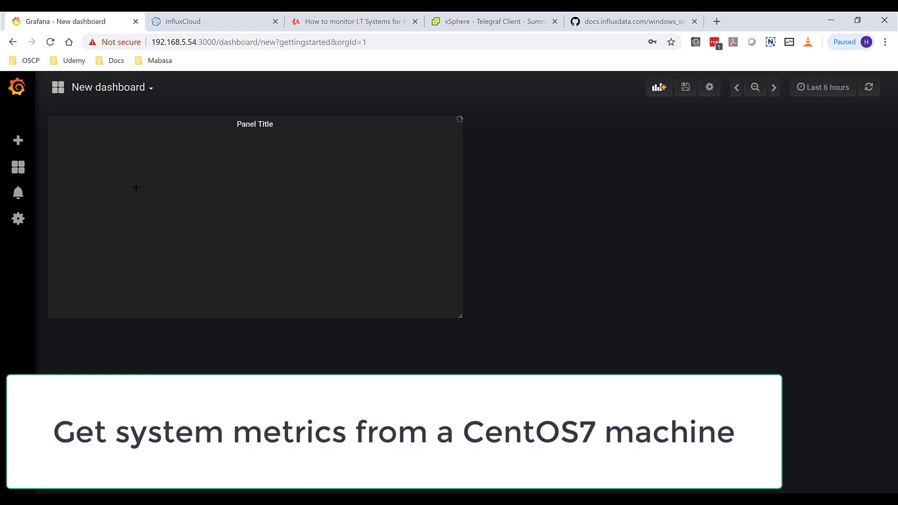
click(279, 124)
click(255, 157)
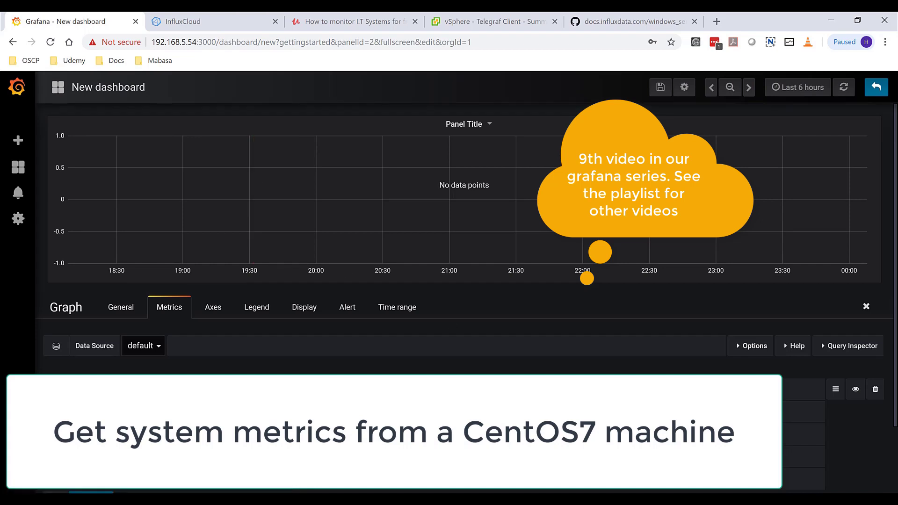
- Query InfluxDB's win_cpu measurement filtered to host SRV2012-DC2
scroll(187, 346, down, 3)
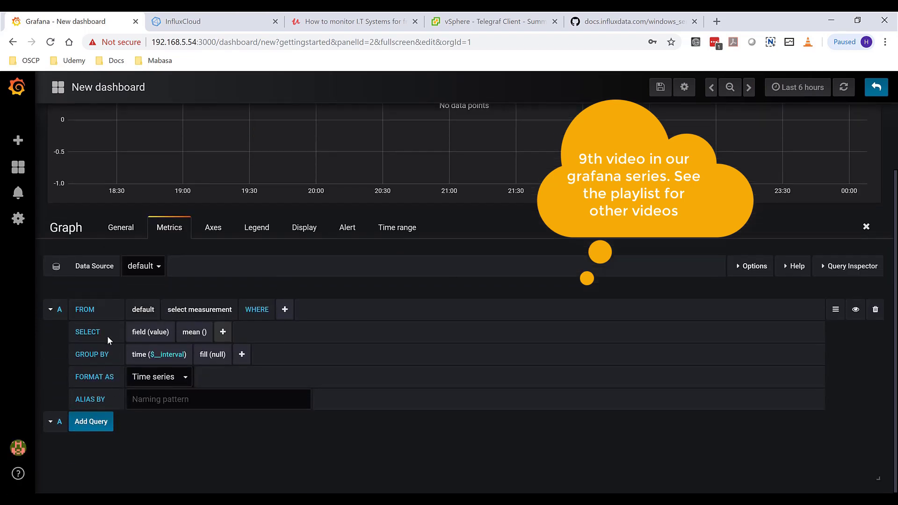
click(154, 267)
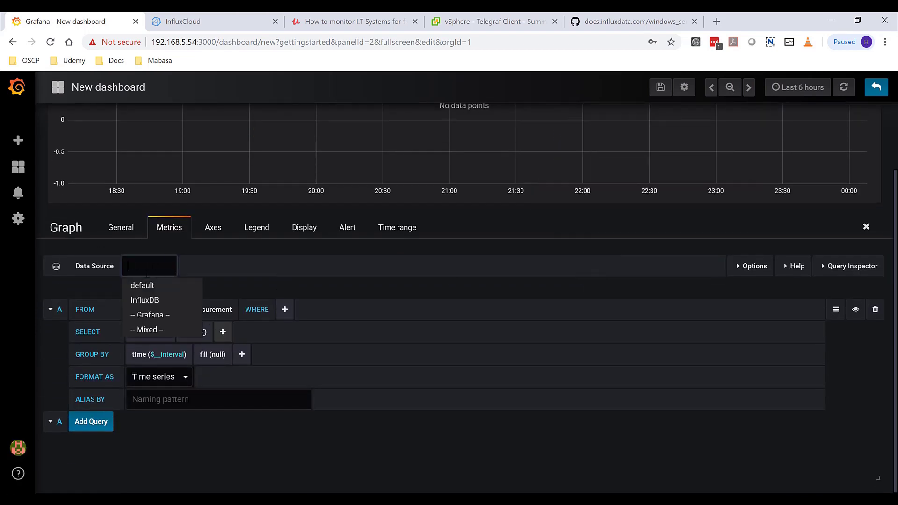
click(155, 300)
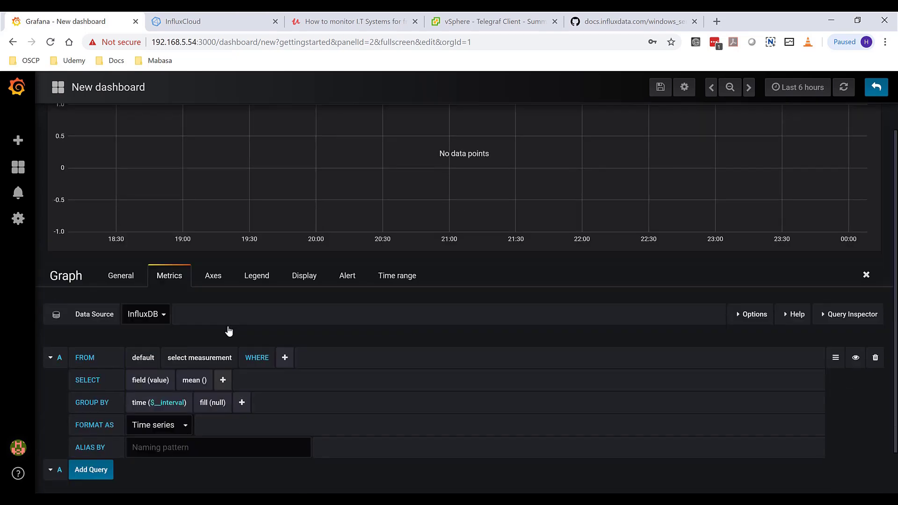
scroll(227, 331, down, 3)
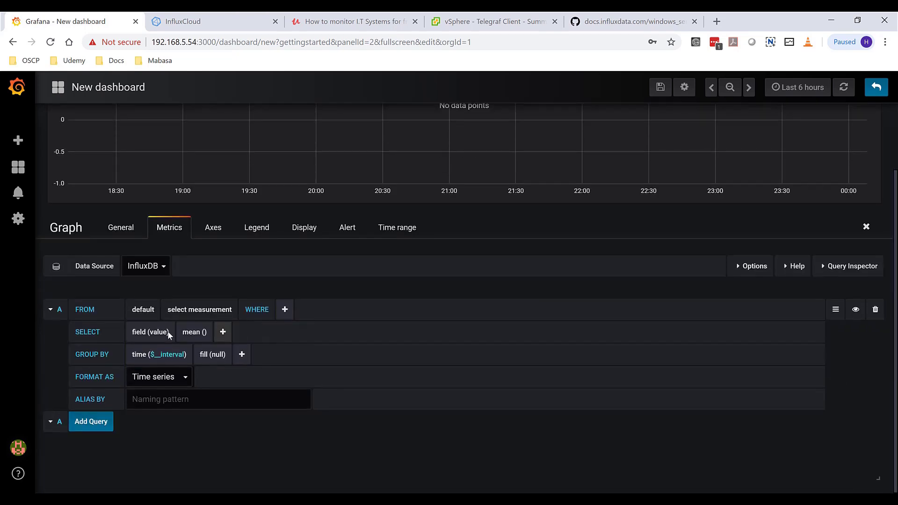
click(217, 312)
scroll(201, 389, down, 1)
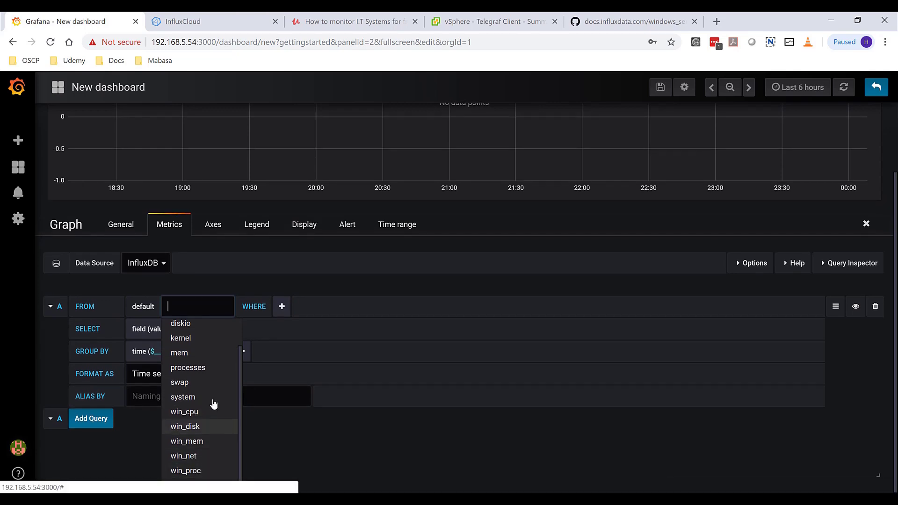
click(190, 413)
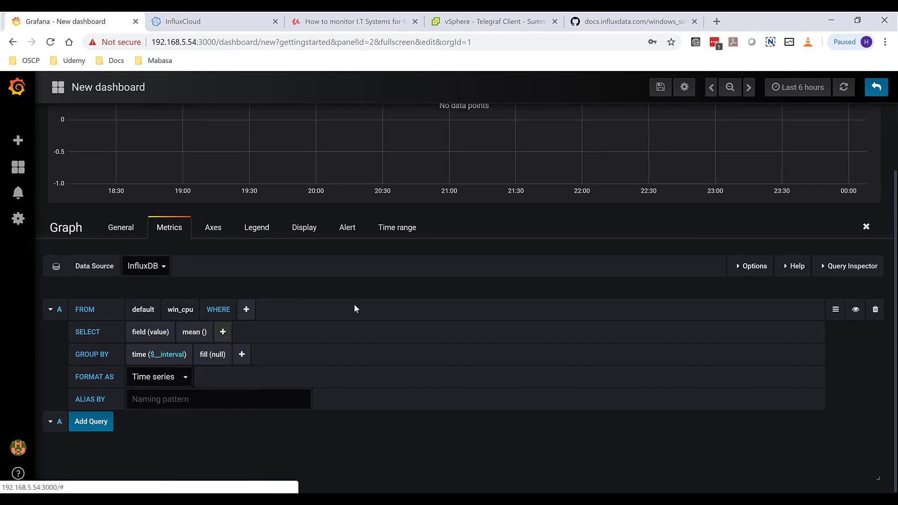
click(246, 311)
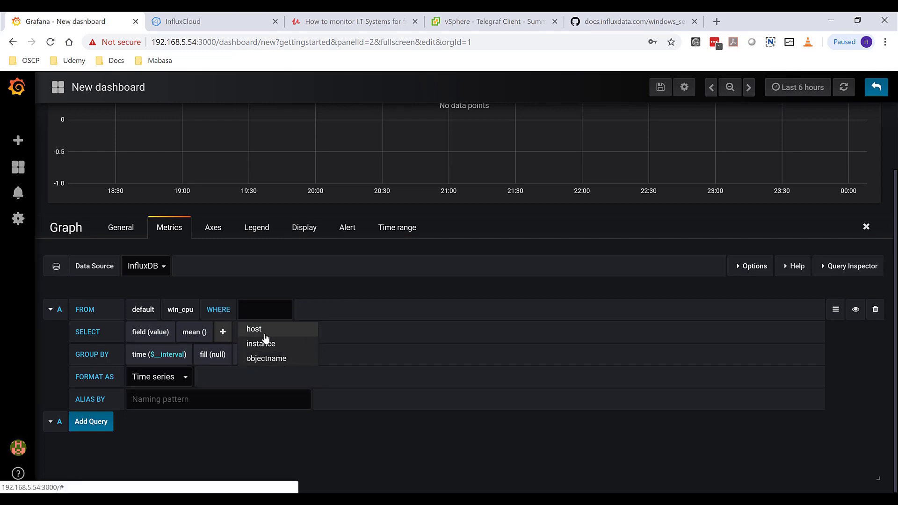
click(260, 330)
click(315, 329)
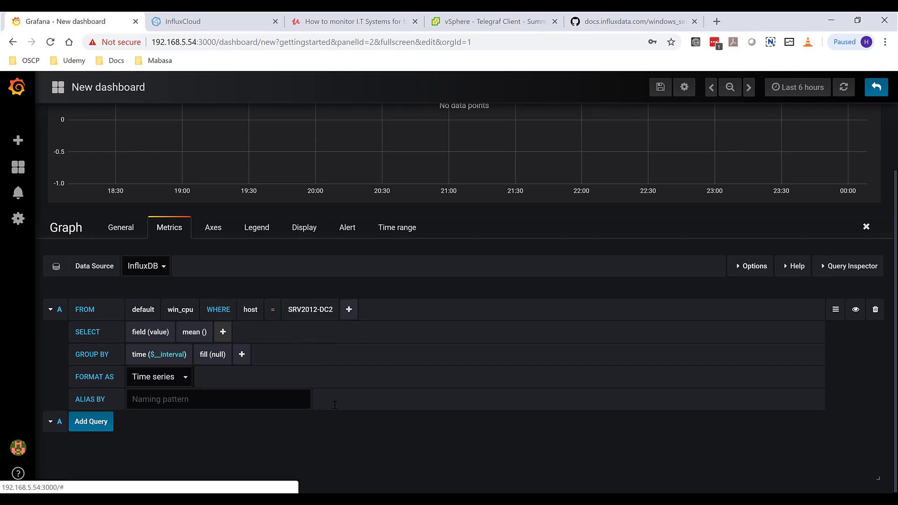
- Revisit the measurement choices, then leave the unsaved draft dashboard
scroll(407, 365, up, 2)
scroll(407, 371, down, 2)
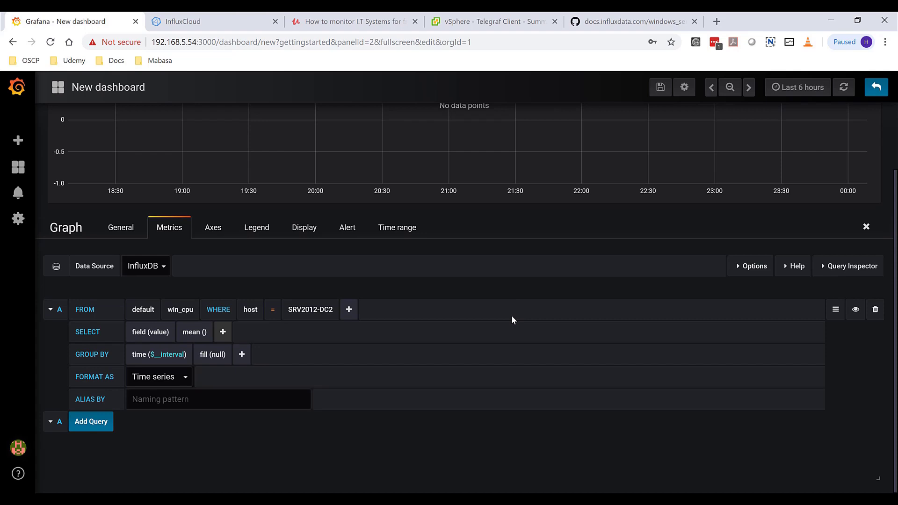
click(182, 313)
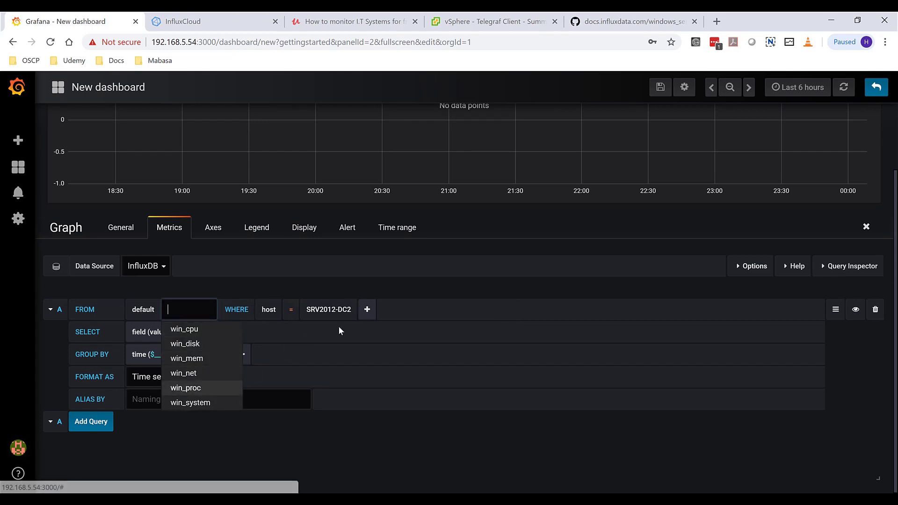
scroll(251, 334, up, 2)
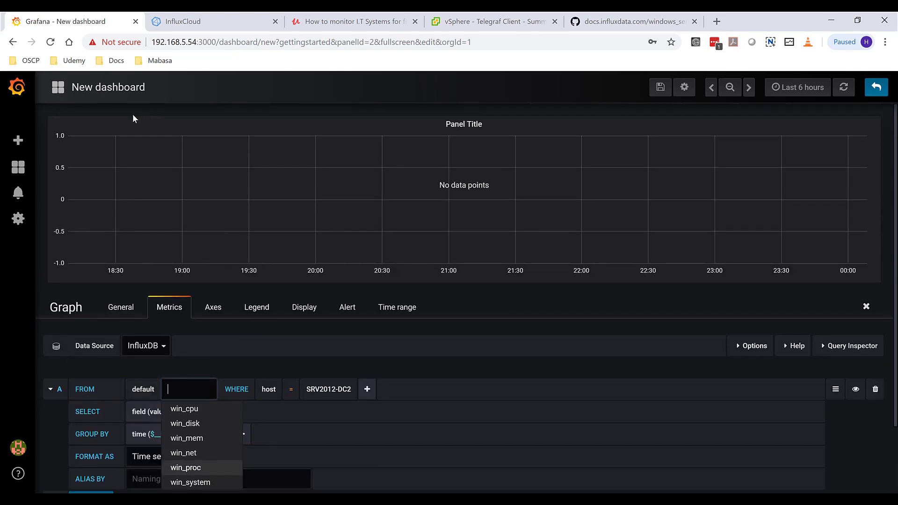
click(17, 167)
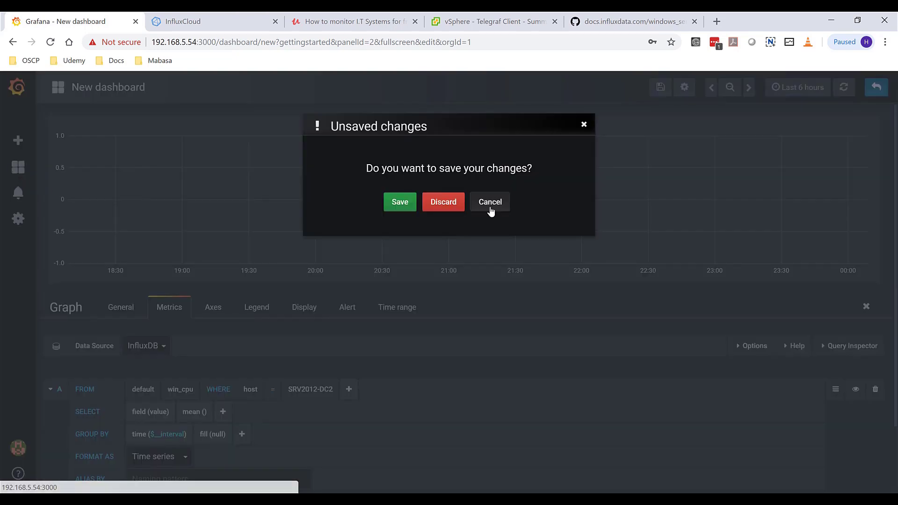
- Discard the draft dashboard and review the Telegraf Client VM's vSphere summary
click(439, 203)
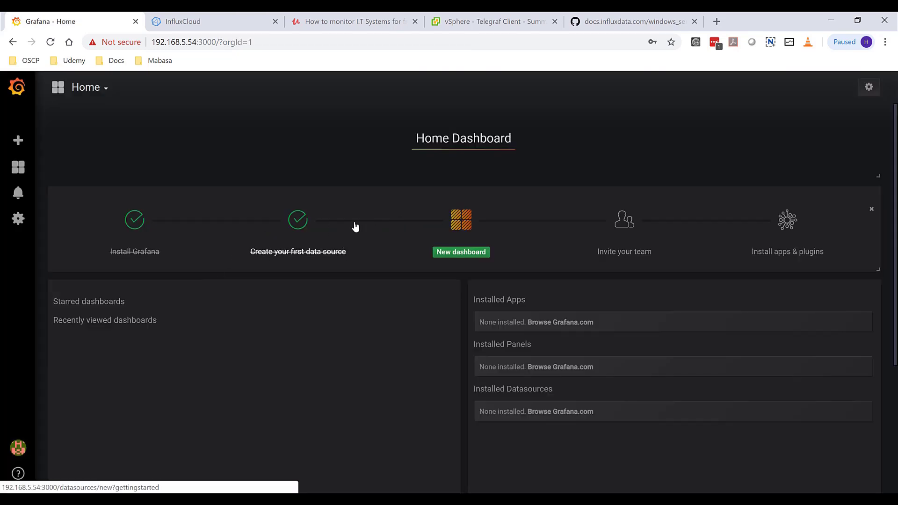
click(461, 21)
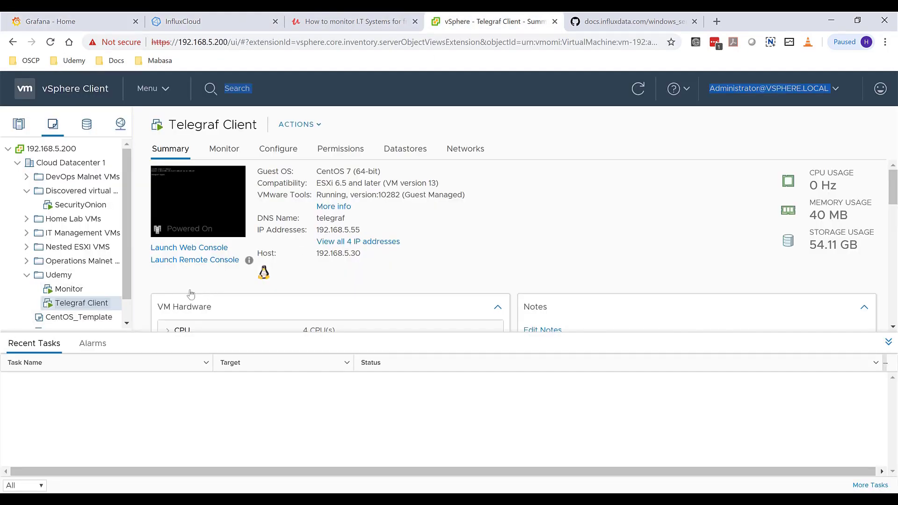
scroll(190, 293, down, 4)
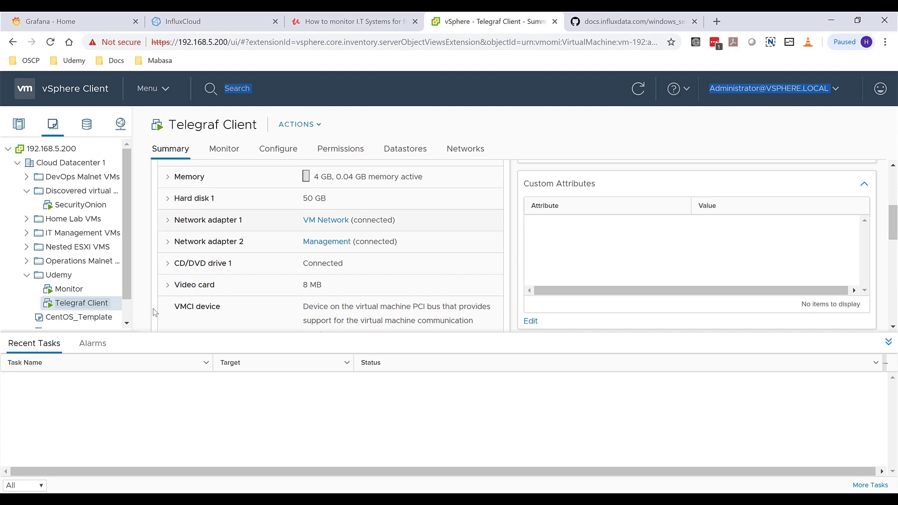
scroll(154, 312, up, 5)
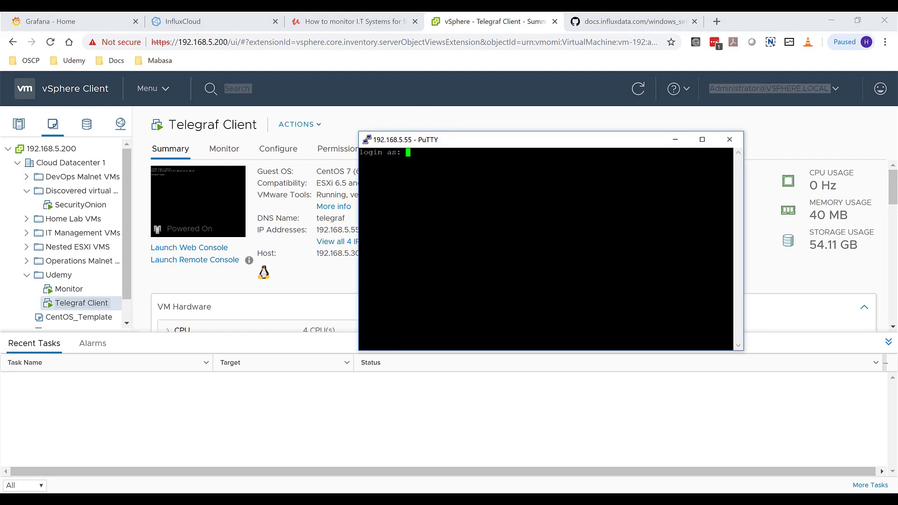
- Log in to the CentOS VM as root with its password
text(roo)
text(t)
key(Return)
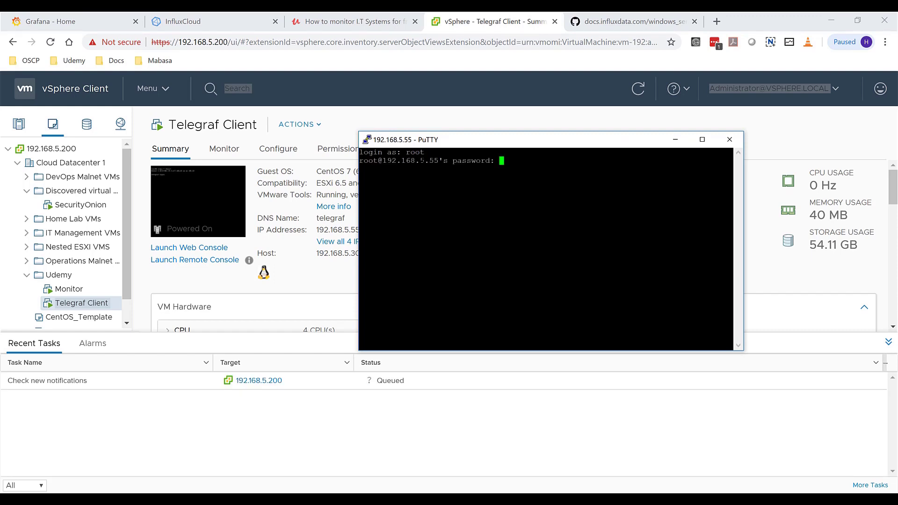
key(Return)
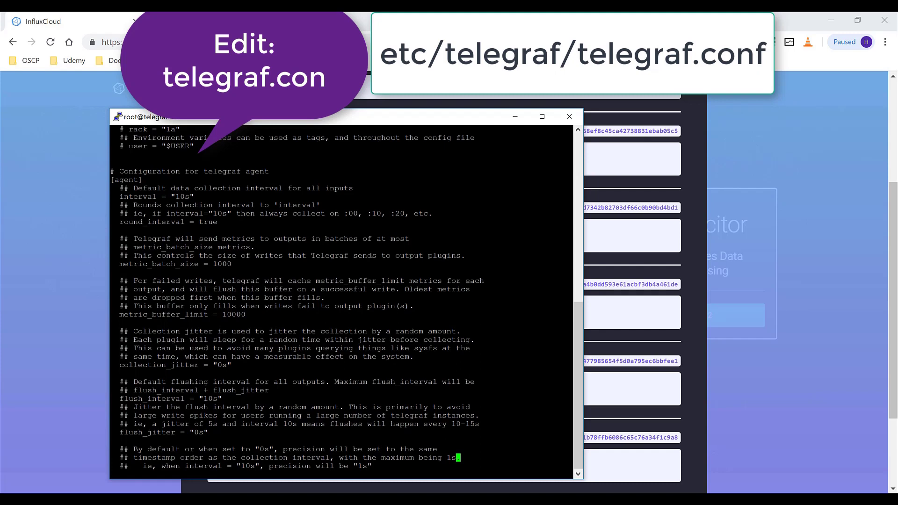
- Move down telegraf.conf past hostname to the InfluxDB urls, database and username lines
key(Down)
key(Down)
key(Down)
key(Down)
key(Down)
key(Down)
key(Down)
key(Down)
key(Down)
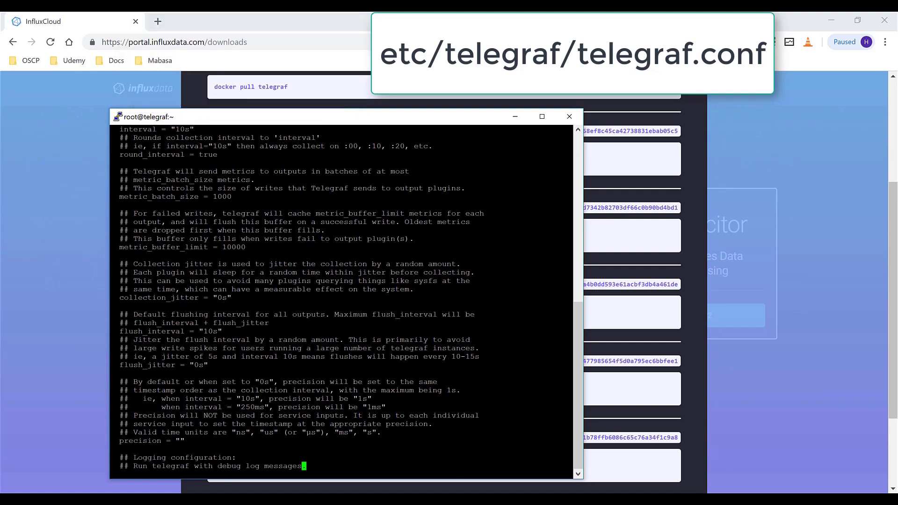
key(Down)
key(Down)
key(Down)
key(Down)
key(Down)
key(Down)
key(Down)
key(Down)
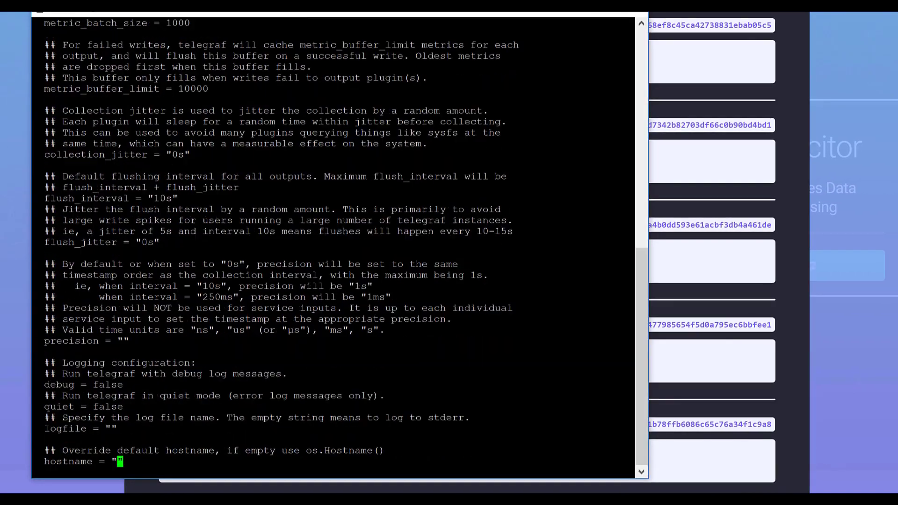
key(Down)
key(Down)
key(Down)
key(Down)
key(Down)
key(Down)
key(Down)
key(Down)
key(Down)
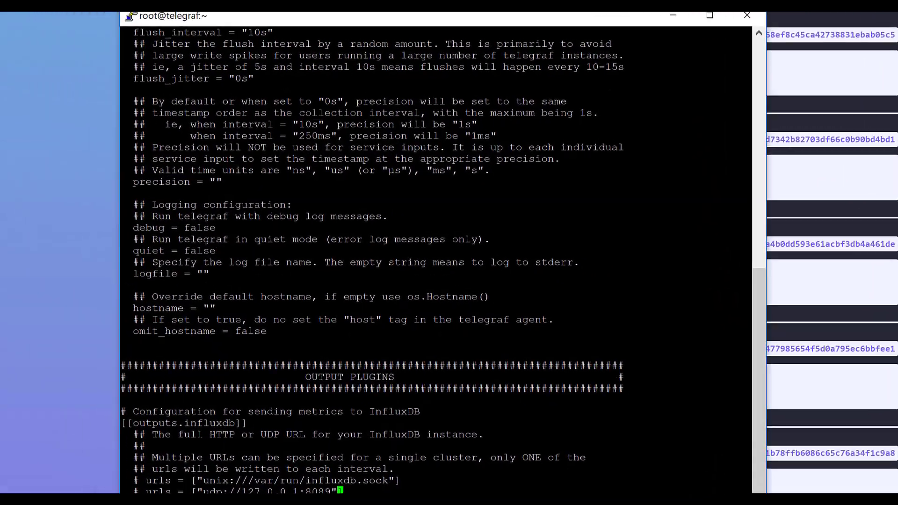
key(Down)
key(Down)
key(Down)
key(Down)
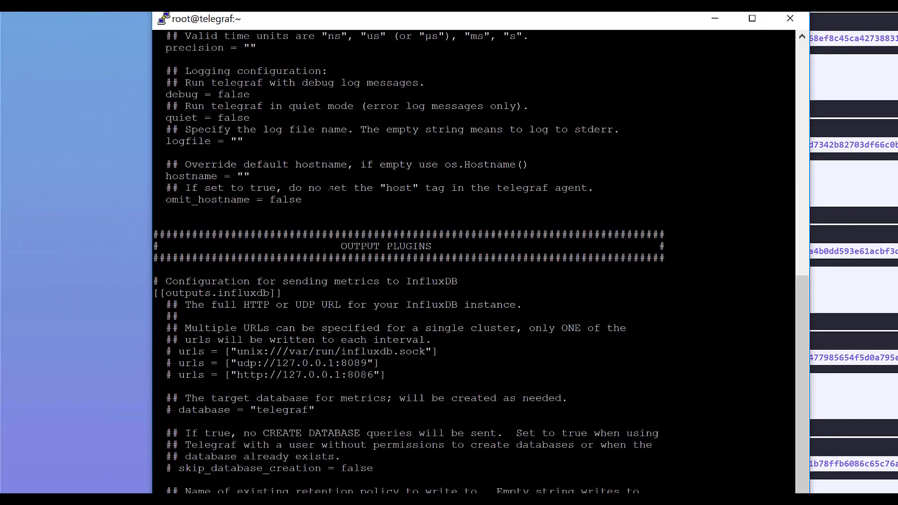
key(Down)
key(Down)
key(Down)
key(Down)
key(Down)
key(Down)
key(Down)
key(Down)
key(Down)
key(Down)
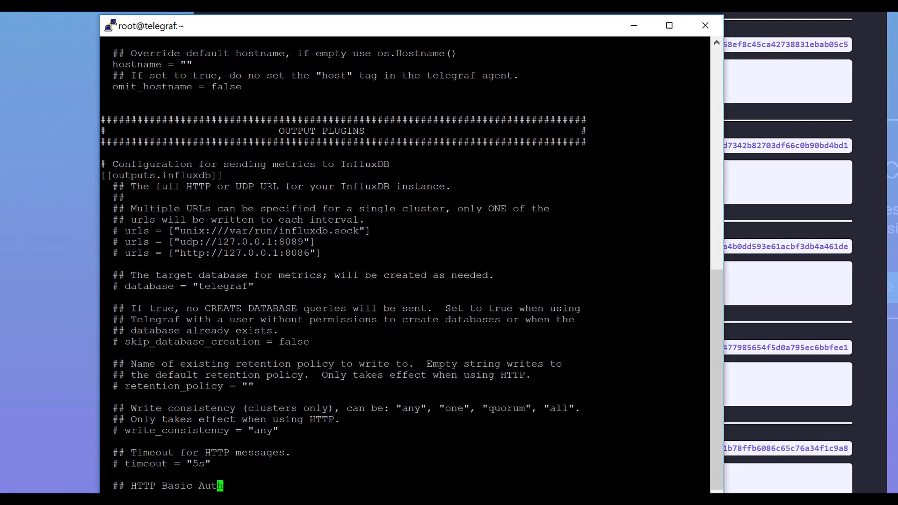
key(Down)
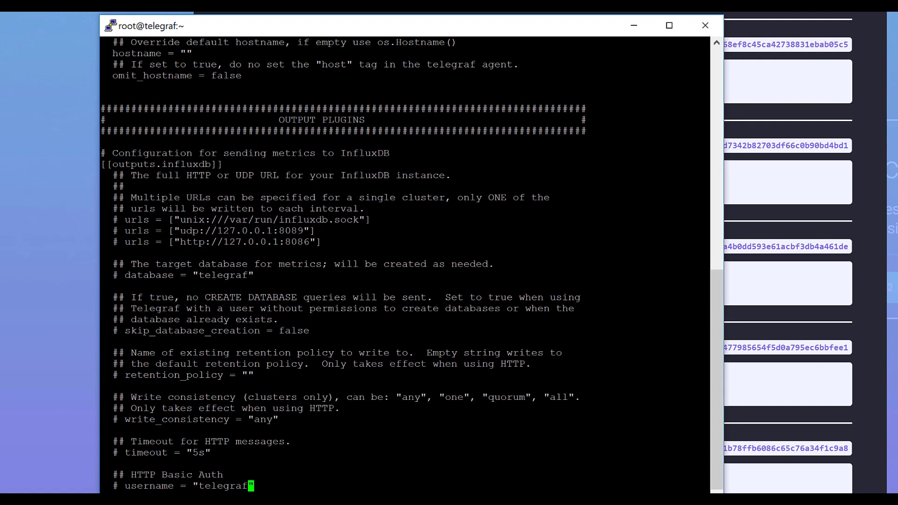
- Uncomment the InfluxDB http urls line and set its address to 192.168.5.54
key(Up)
key(Up)
key(Up)
key(Up)
key(Up)
key(Up)
key(Up)
key(Up)
key(Up)
key(Up)
key(Left)
key(Left)
key(Left)
key(Left)
key(Left)
key(Left)
key(Left)
key(Left)
key(Left)
key(Left)
key(BackSpace)
key(BackSpace)
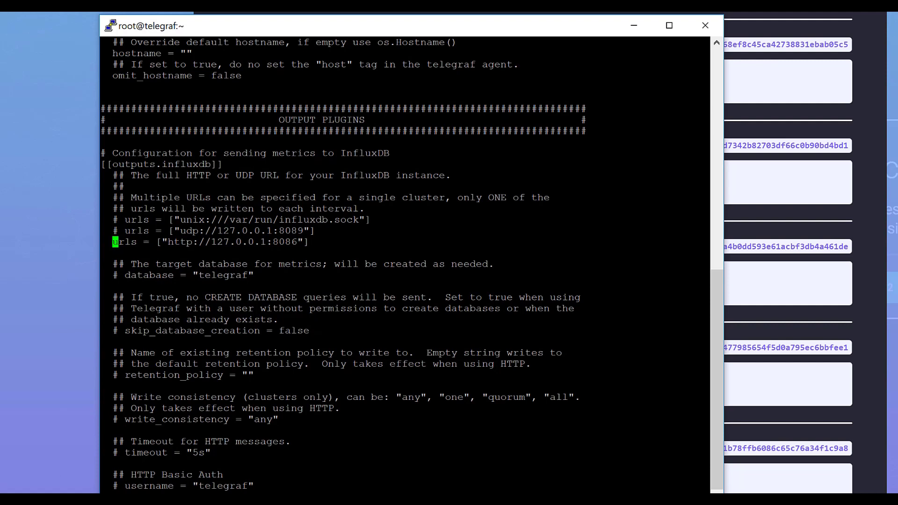
key(Right)
key(Right)
key(Right)
key(Right)
key(Right)
key(Right)
key(Right)
key(Right)
key(Right)
key(Right)
key(Right)
key(BackSpace)
key(BackSpace)
key(BackSpace)
key(BackSpace)
key(BackSpace)
key(BackSpace)
key(BackSpace)
key(BackSpace)
key(BackSpace)
text(192)
text(.168)
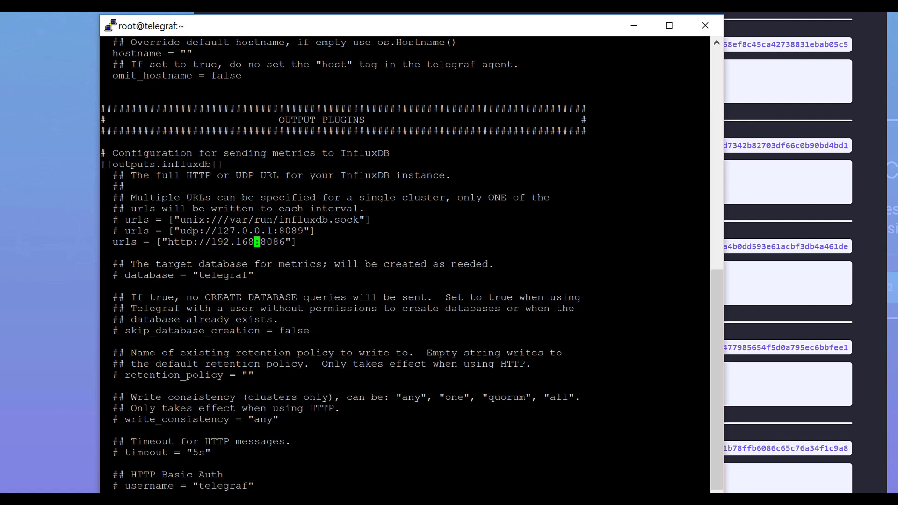
text(.)
text(5)
text(.54)
- Uncomment the database = "telegraf" line and look over the credentials lines below
key(Down)
key(Down)
key(Down)
key(Left)
key(Left)
key(Left)
key(Left)
key(Left)
key(Left)
key(Left)
key(Left)
key(Left)
key(Left)
key(BackSpace)
key(BackSpace)
key(Down)
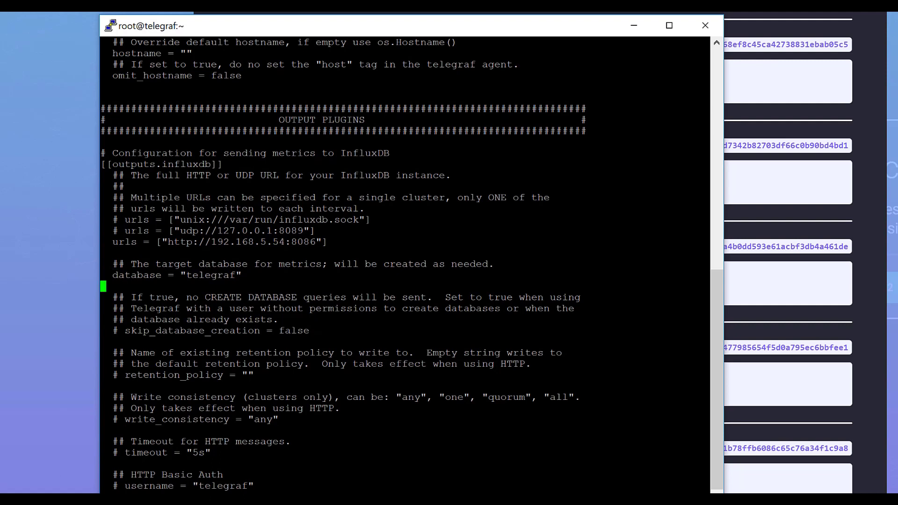
key(Down)
key(Down)
key(Down)
key(Down)
key(Down)
key(Down)
key(Down)
key(Down)
key(Down)
key(Down)
key(Down)
key(Down)
key(Down)
key(Down)
key(Down)
key(Down)
key(Down)
key(Down)
key(Down)
key(Up)
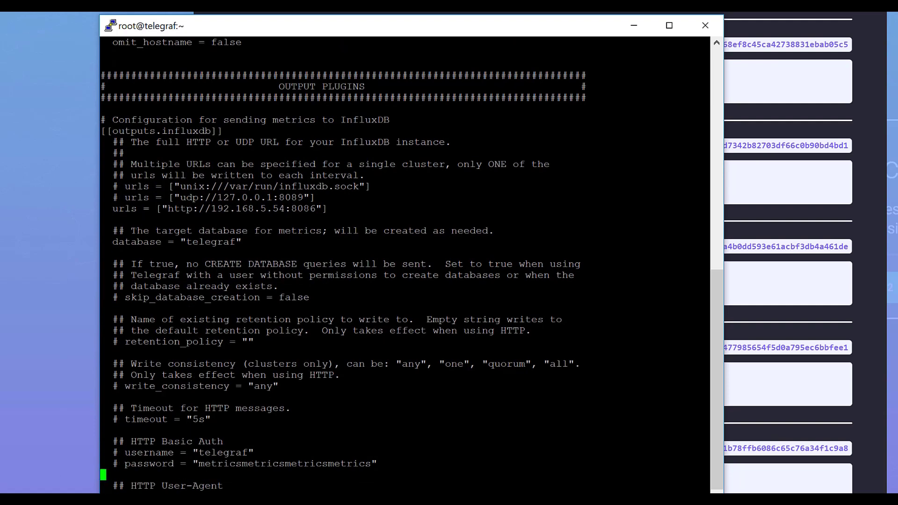
key(Up)
key(Page_Down)
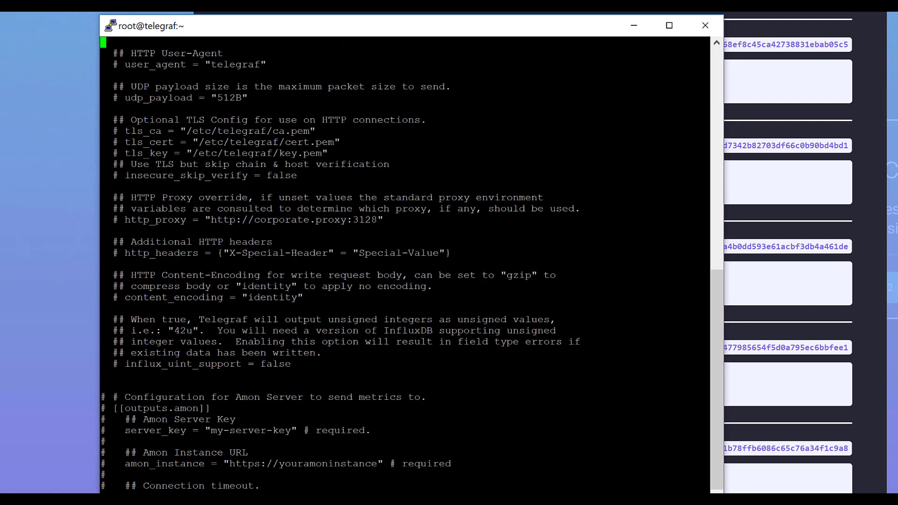
key(Down)
key(Down)
key(Up)
key(Up)
key(Up)
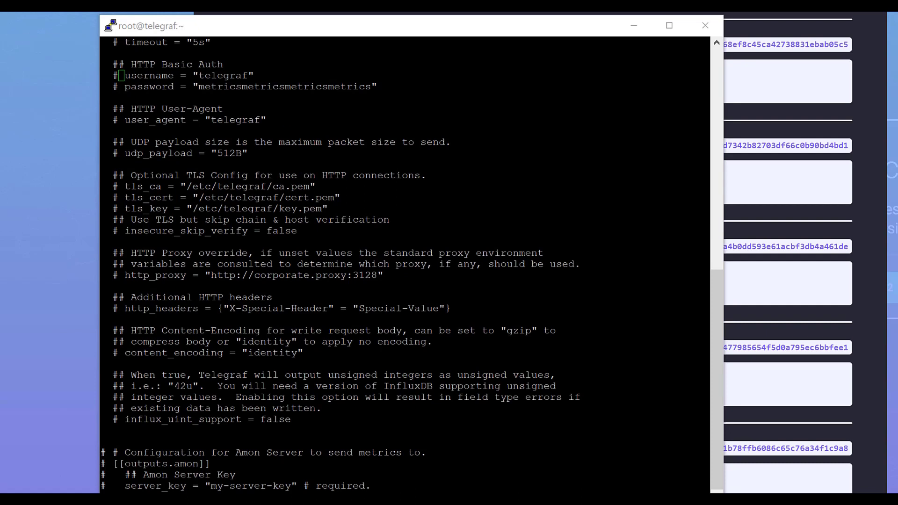
click(139, 108)
key(BackSpace)
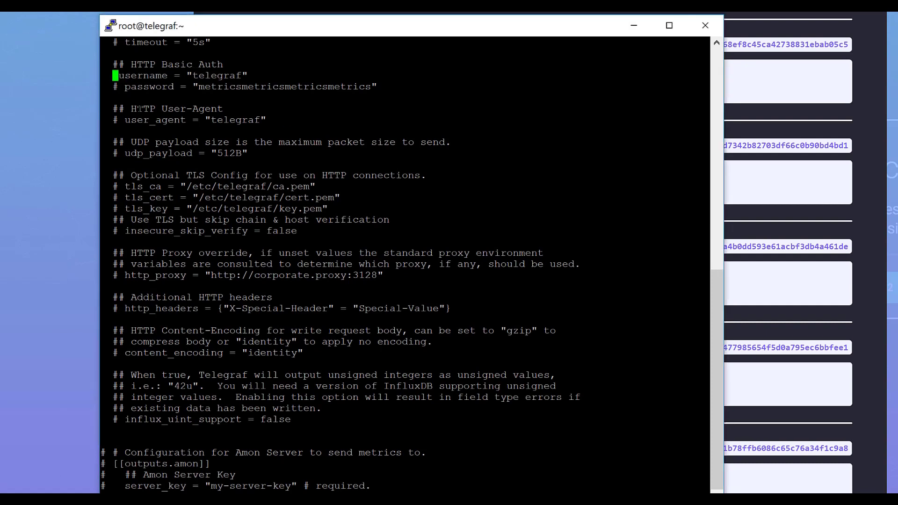
key(Down)
key(Right)
key(BackSpace)
key(Right)
key(Right)
key(Right)
key(Right)
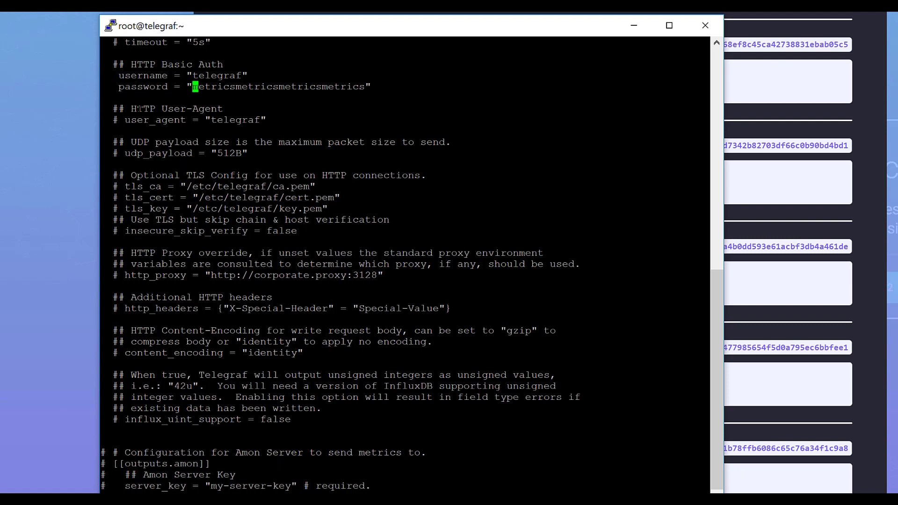
key(Right)
key(Right)
key(Right)
key(Right)
key(Right)
key(Right)
key(Right)
key(Right)
key(Right)
key(Right)
key(Right)
key(Right)
key(Right)
key(Right)
key(Right)
key(Right)
key(Left)
key(Left)
key(BackSpace)
key(BackSpace)
key(BackSpace)
key(BackSpace)
key(BackSpace)
key(BackSpace)
key(BackSpace)
key(BackSpace)
key(BackSpace)
key(BackSpace)
key(BackSpace)
key(BackSpace)
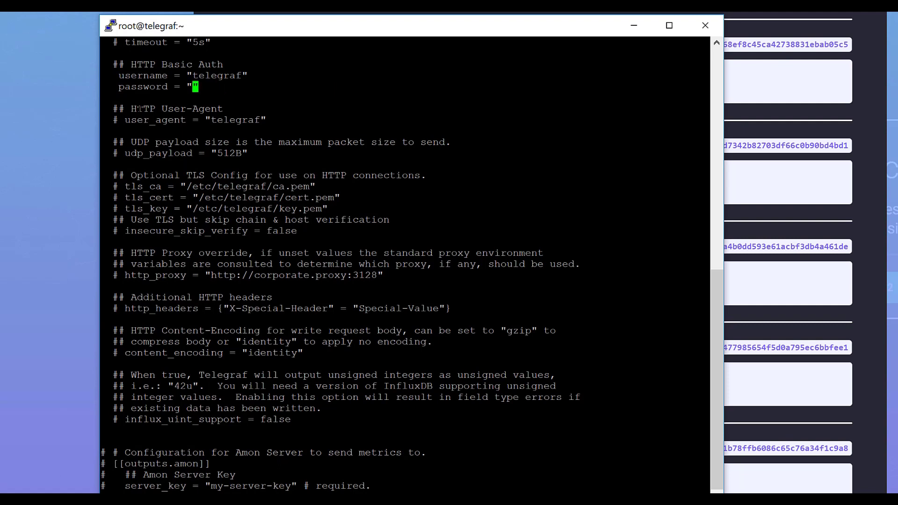
key(Up)
key(Right)
key(Right)
key(Right)
key(BackSpace)
key(BackSpace)
key(BackSpace)
key(BackSpace)
key(BackSpace)
key(BackSpace)
key(BackSpace)
key(BackSpace)
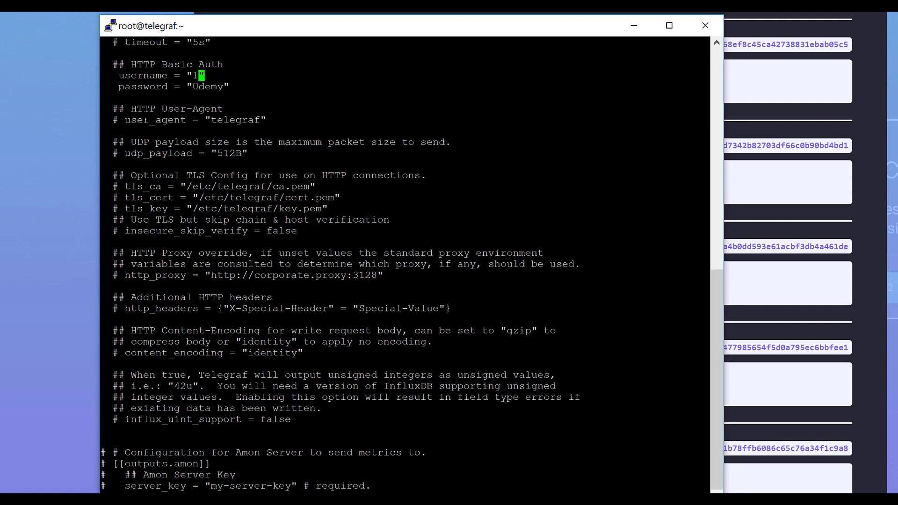
key(Left)
key(Return)
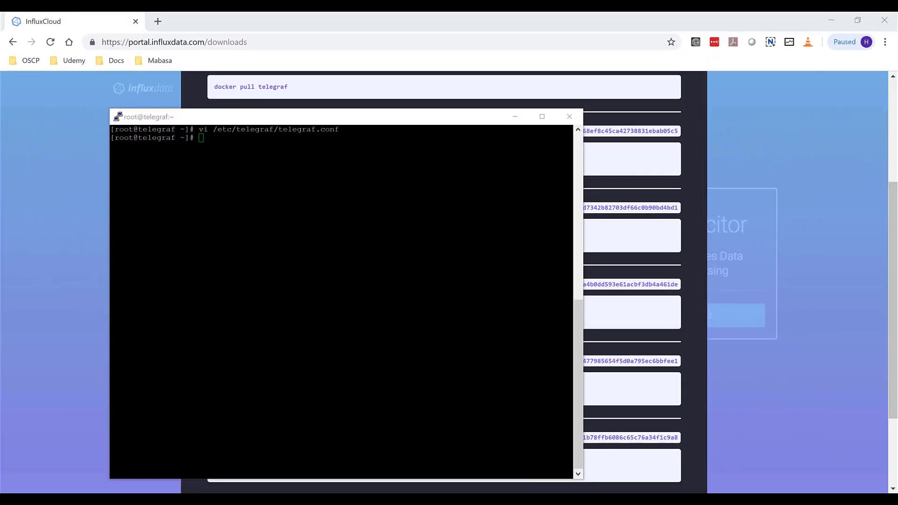
- Run systemctl start telegraf, then systemctl status telegraf to confirm it's running
text(systemctl start telegraf)
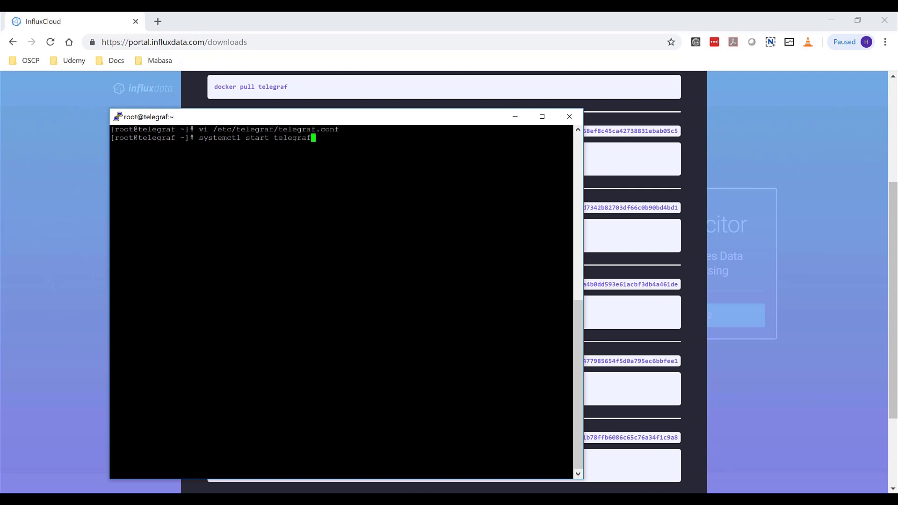
key(Return)
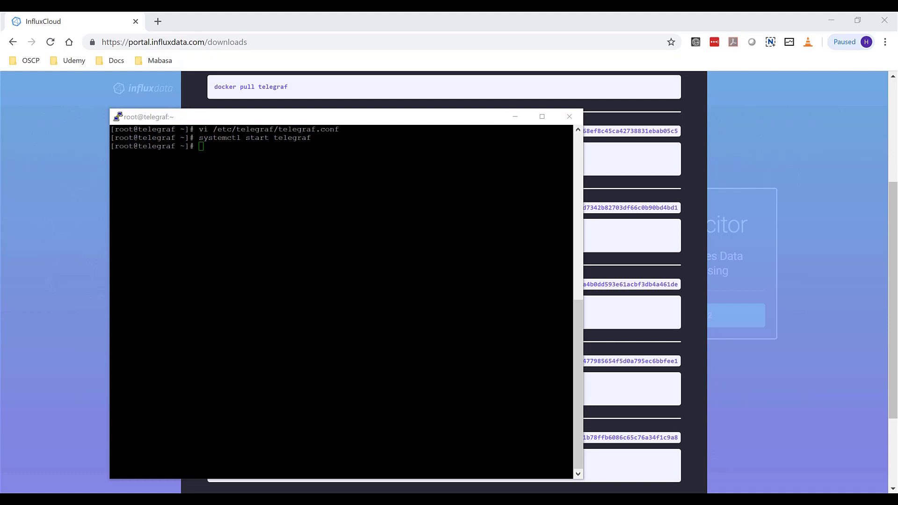
text(systemctl status telegraf)
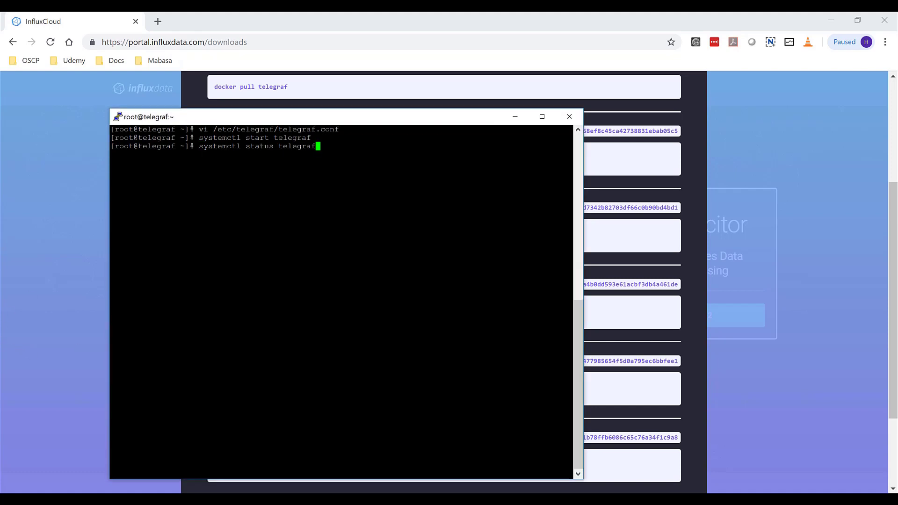
key(Return)
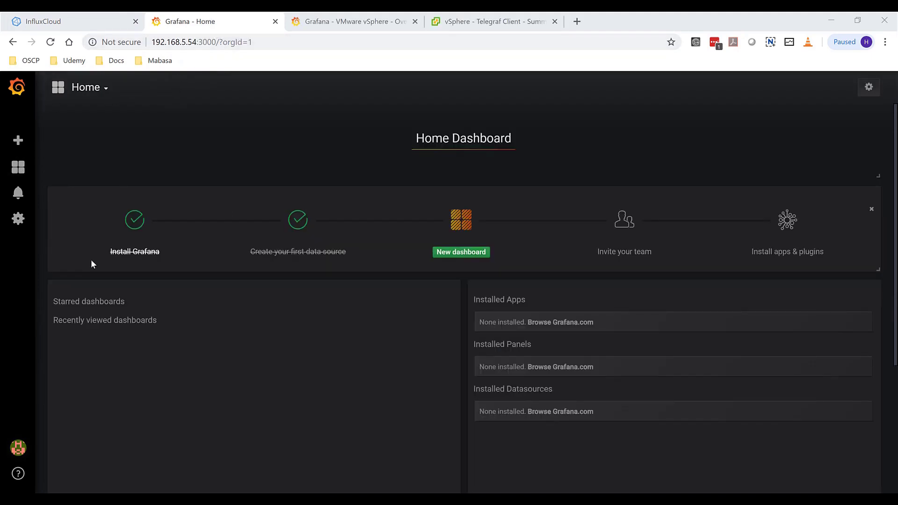
mouse_move(19, 140)
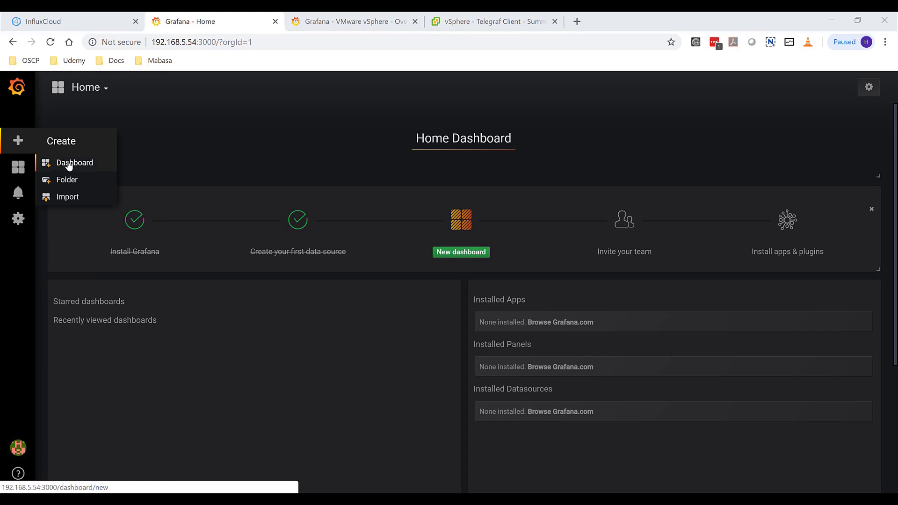
- Discard the unwanted new graph dashboard and return to the home dashboard
click(69, 164)
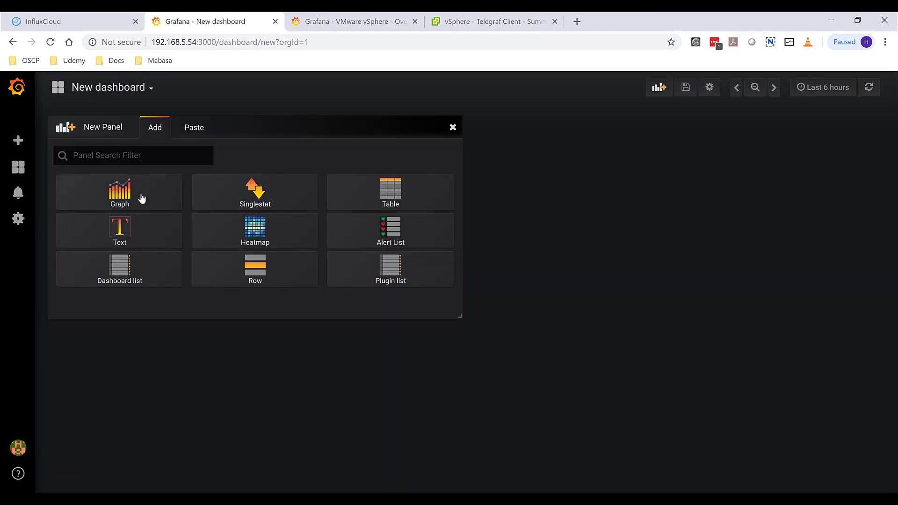
click(142, 198)
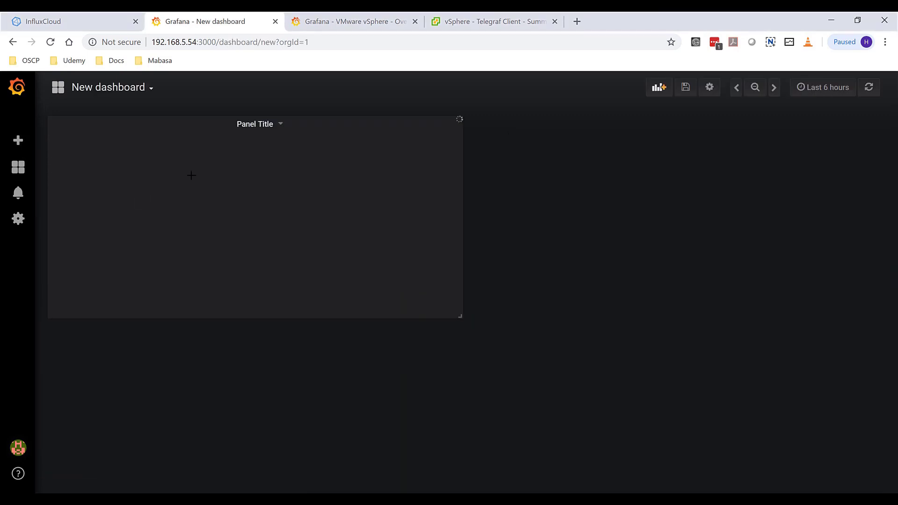
click(18, 168)
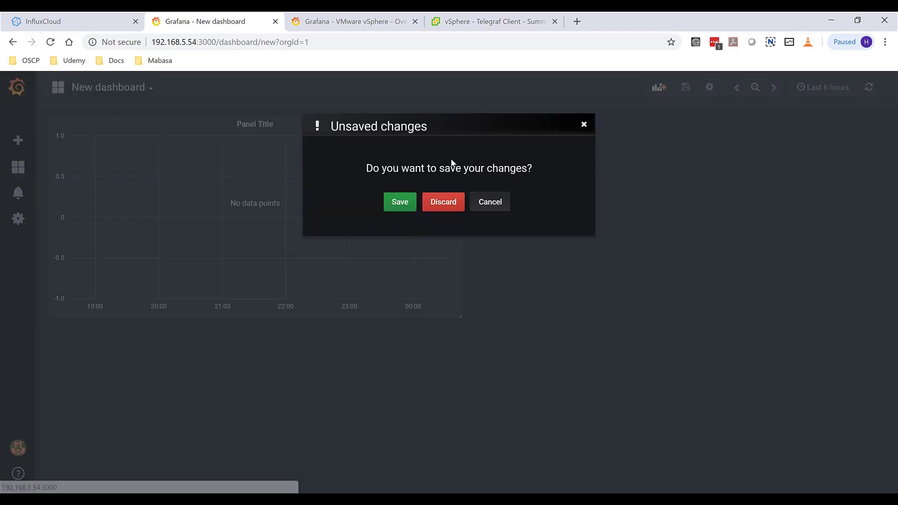
click(454, 203)
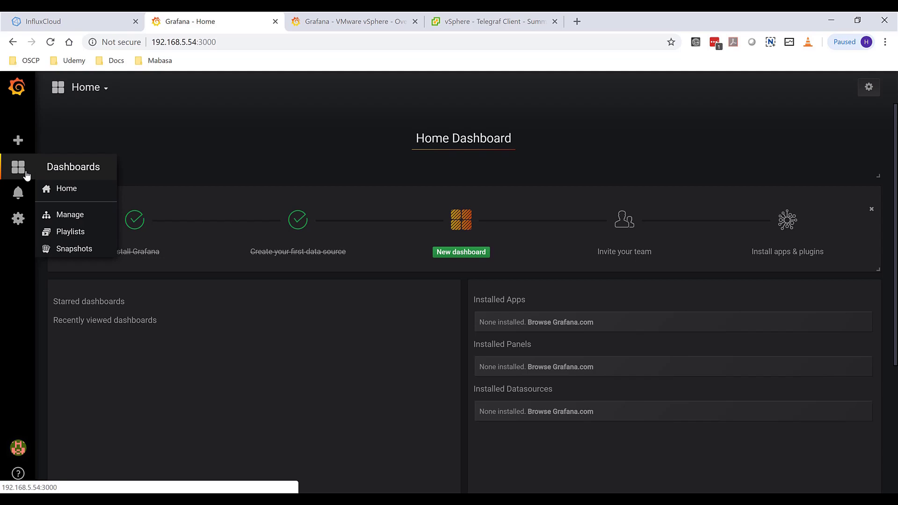
click(70, 188)
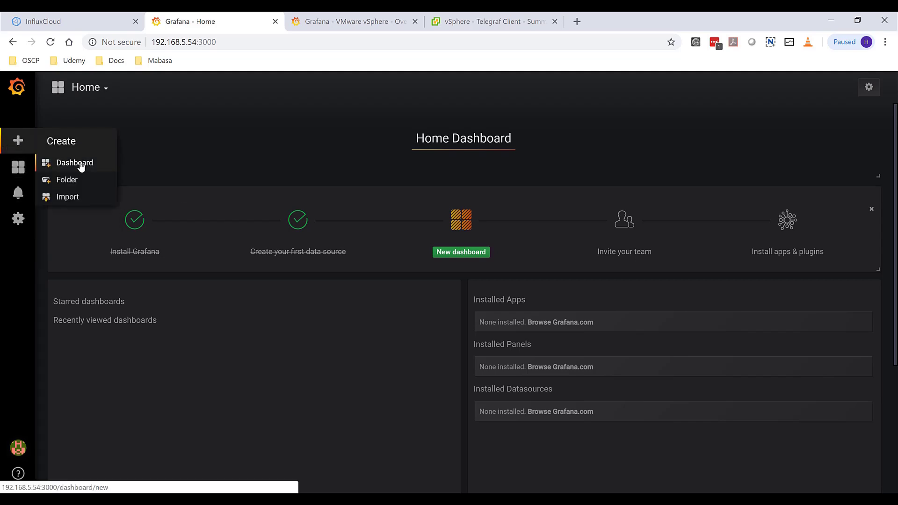
- Create another dashboard with a Singlestat panel and open its title menu
click(75, 163)
click(263, 192)
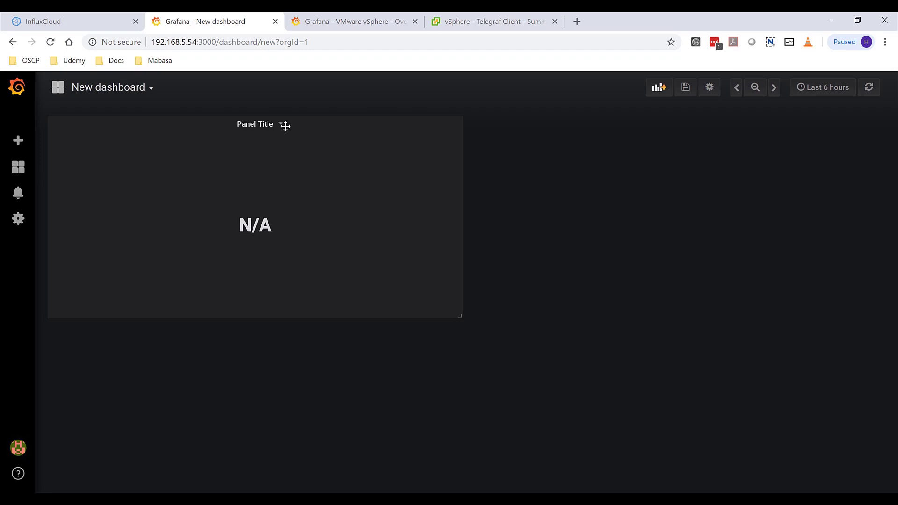
click(280, 123)
- Edit the Singlestat panel to query InfluxDB's disk measurement
click(251, 157)
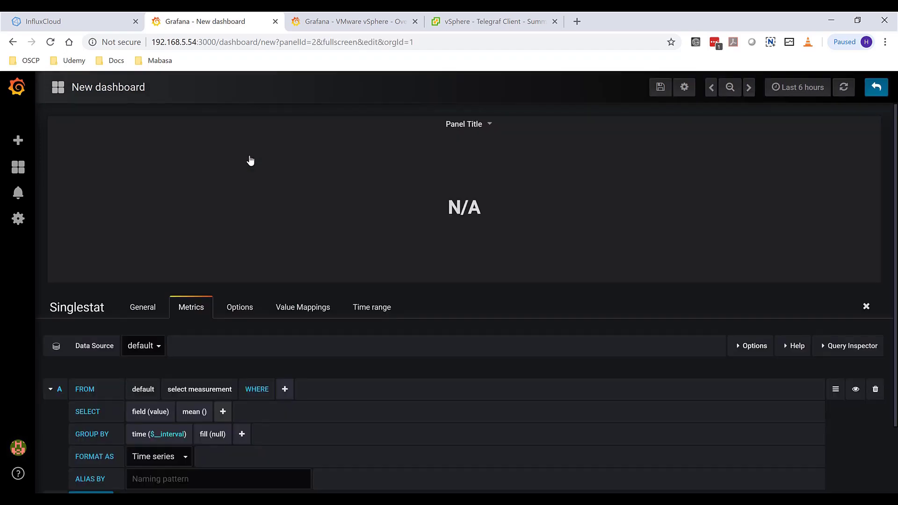
scroll(288, 287, down, 2)
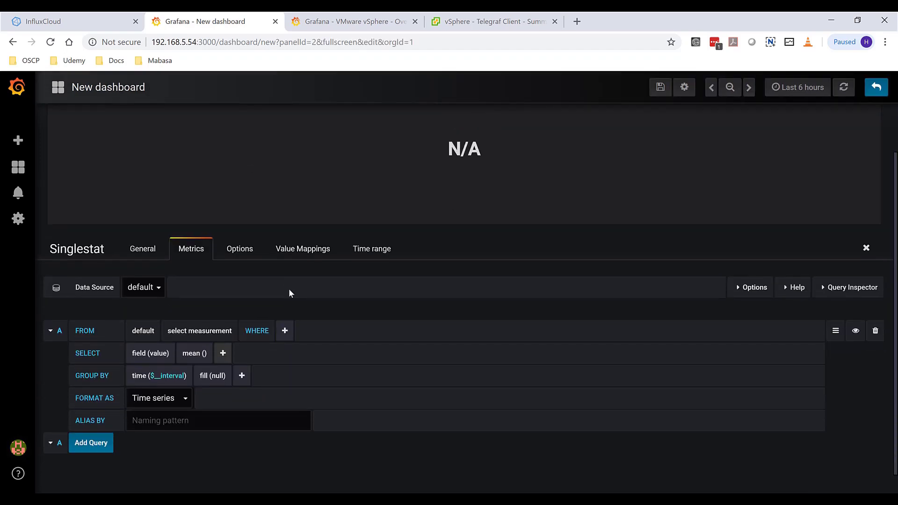
click(138, 288)
click(140, 318)
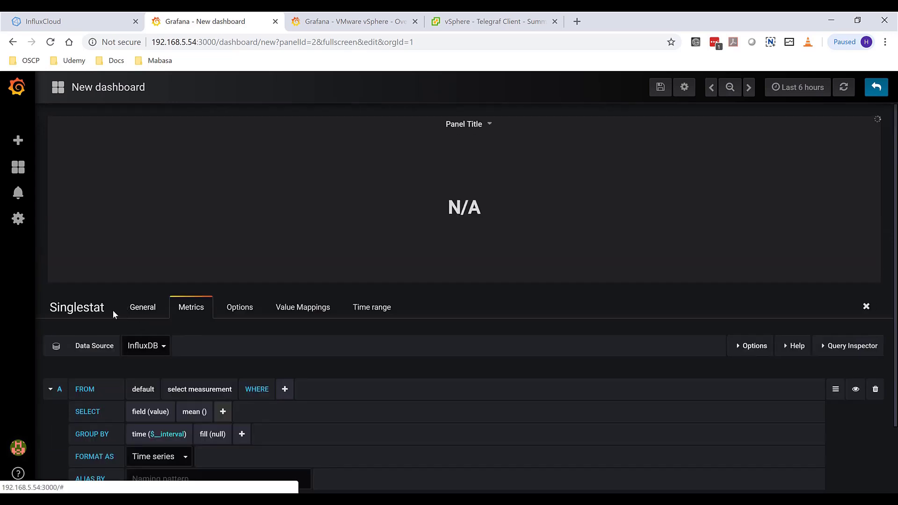
scroll(255, 357, down, 3)
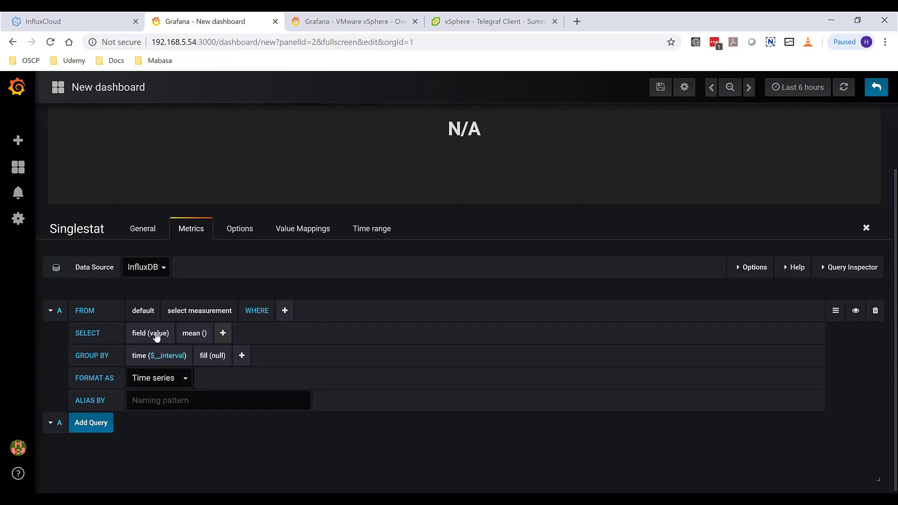
click(205, 310)
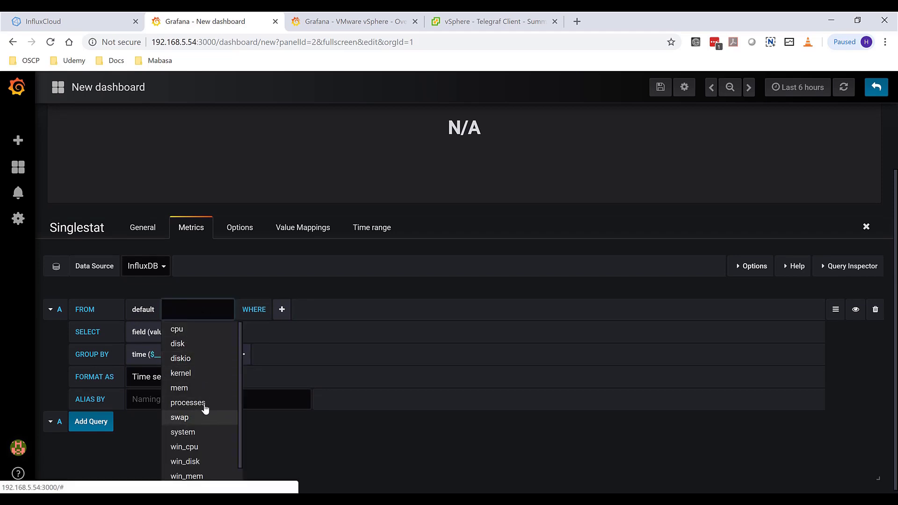
click(196, 346)
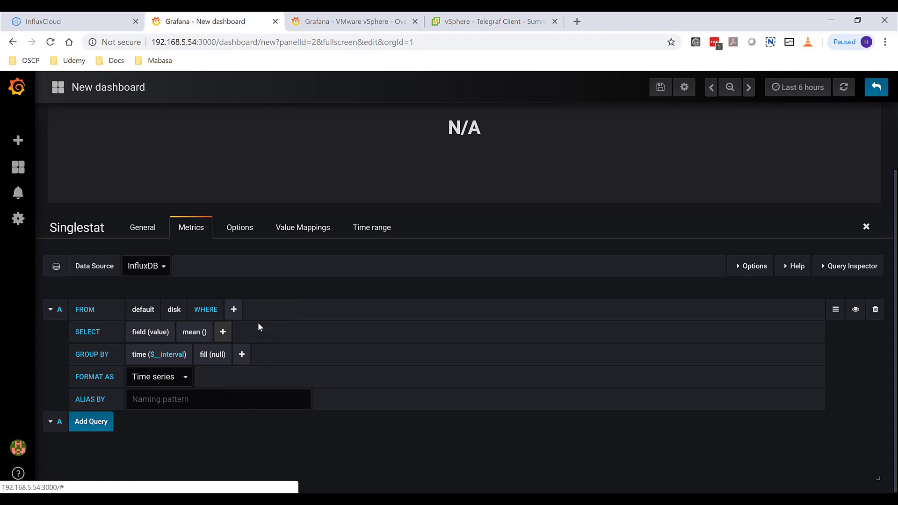
- Filter on host = telegraf, select field(free), and replace mean() with sum()
click(231, 309)
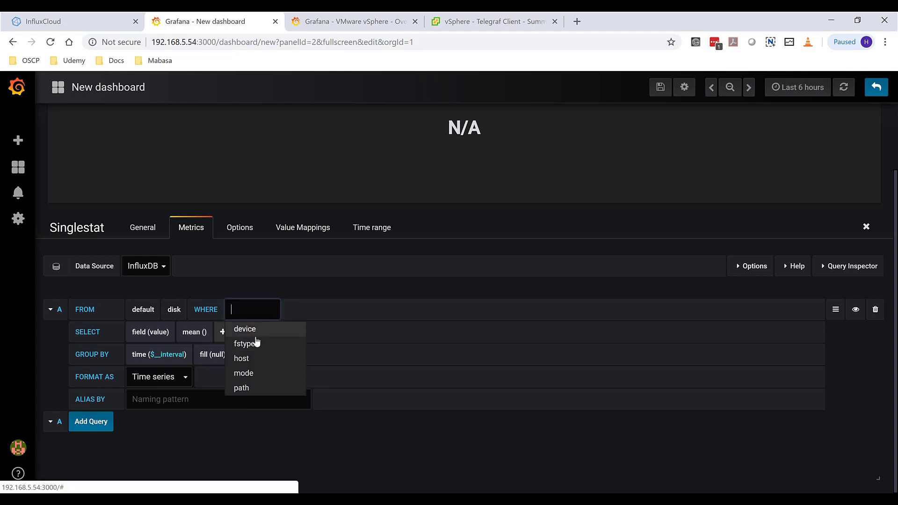
click(250, 358)
click(299, 310)
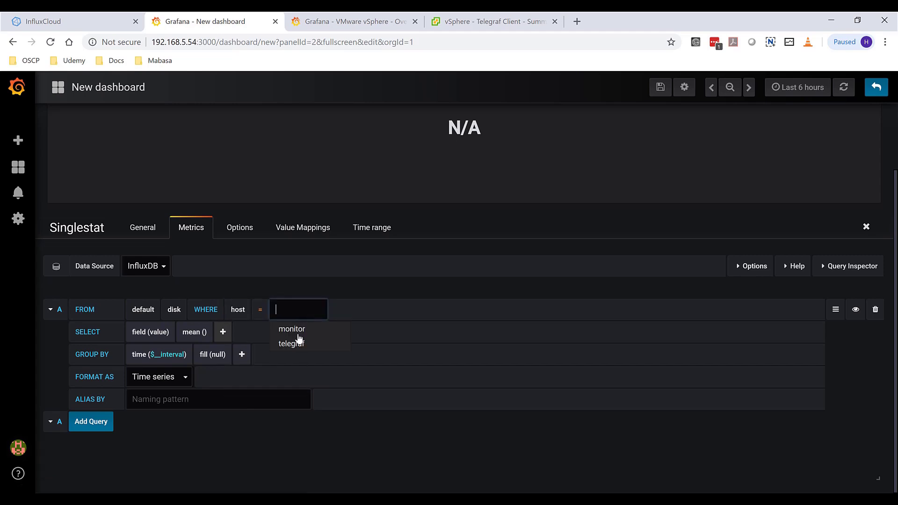
click(292, 346)
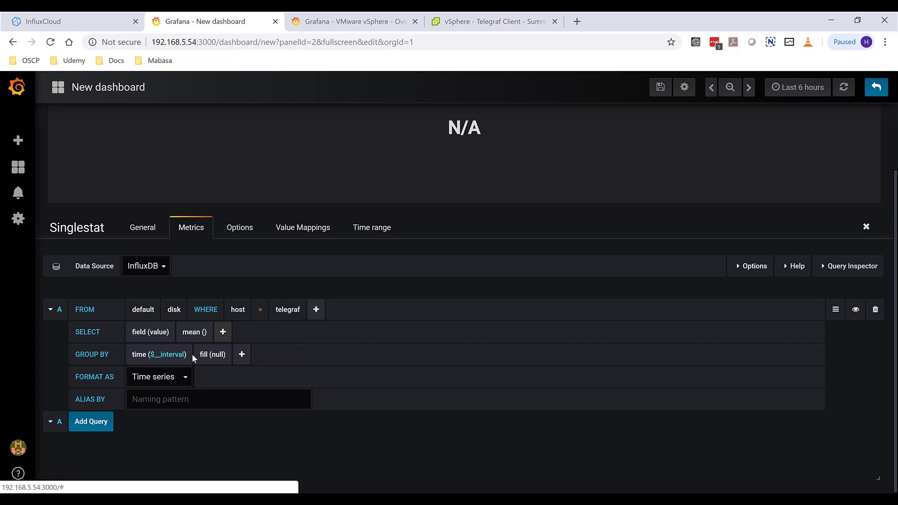
click(162, 332)
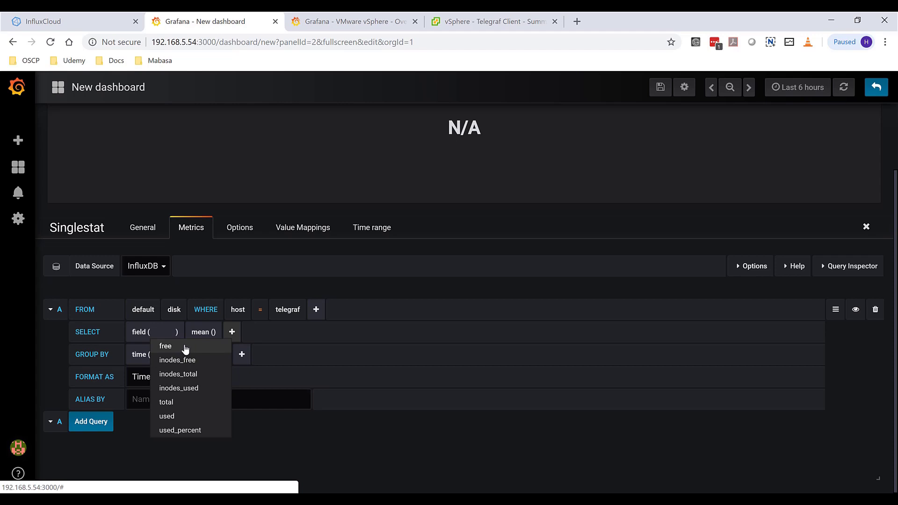
click(185, 347)
mouse_move(190, 332)
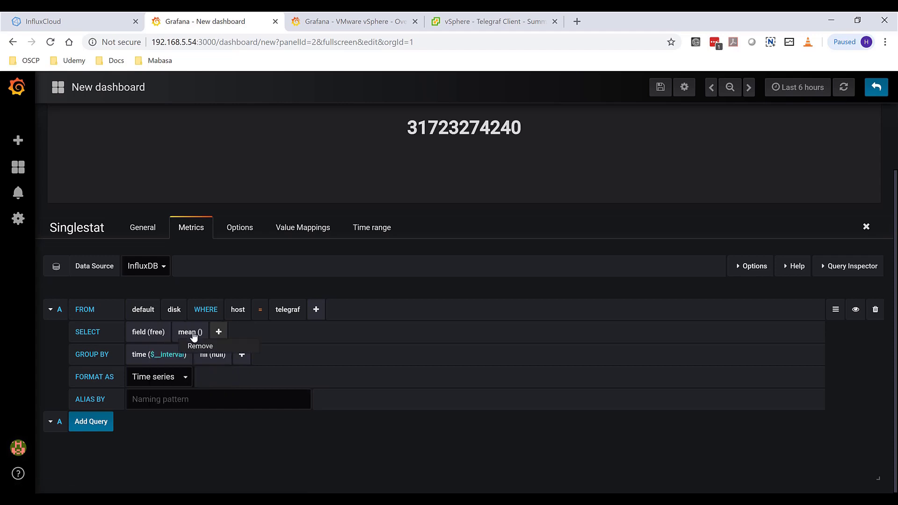
click(199, 347)
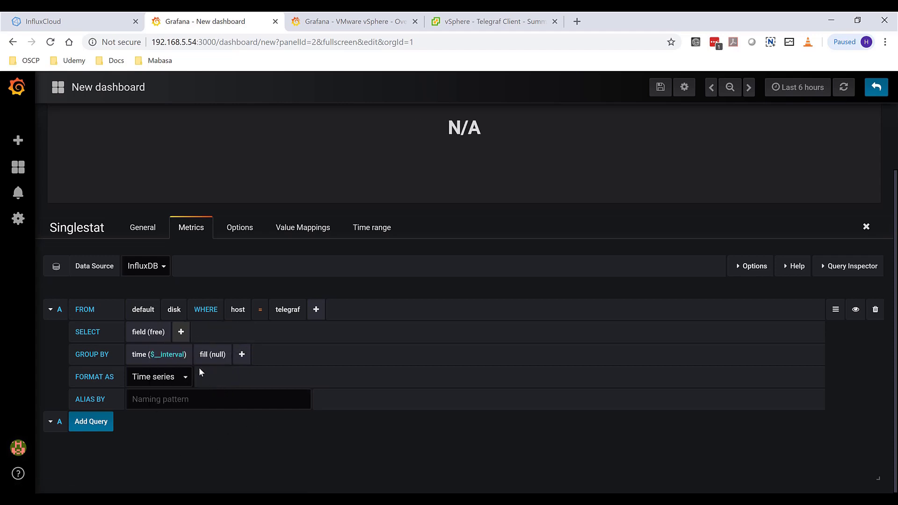
click(181, 332)
mouse_move(204, 352)
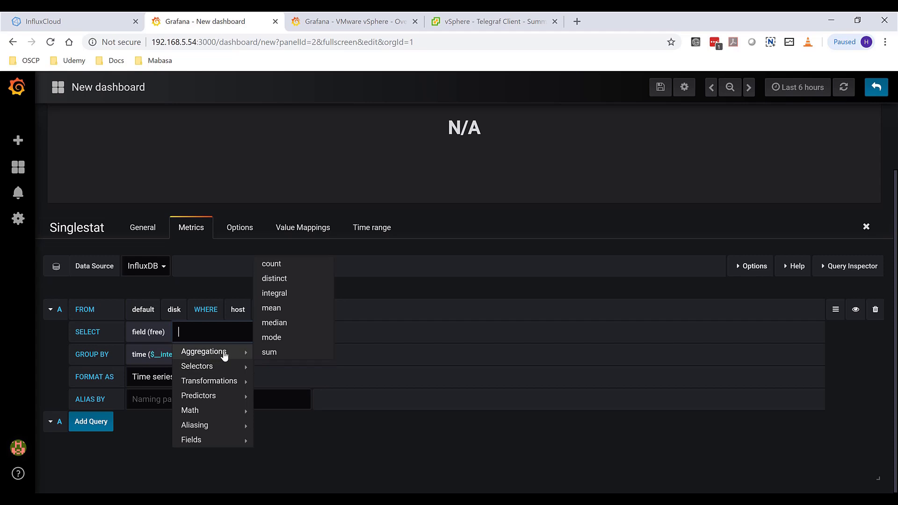
click(274, 354)
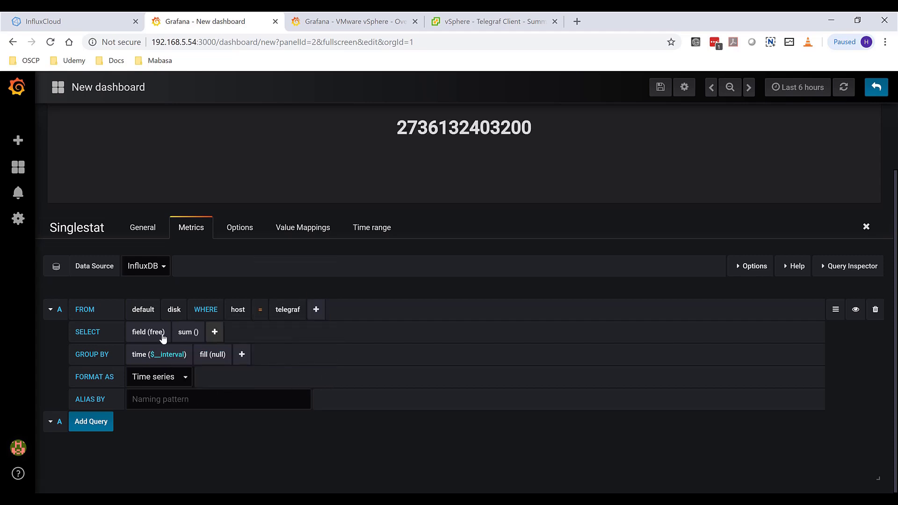
- Set the panel unit to data (IEC) bytes so free space reads 10.39 TiB
click(240, 228)
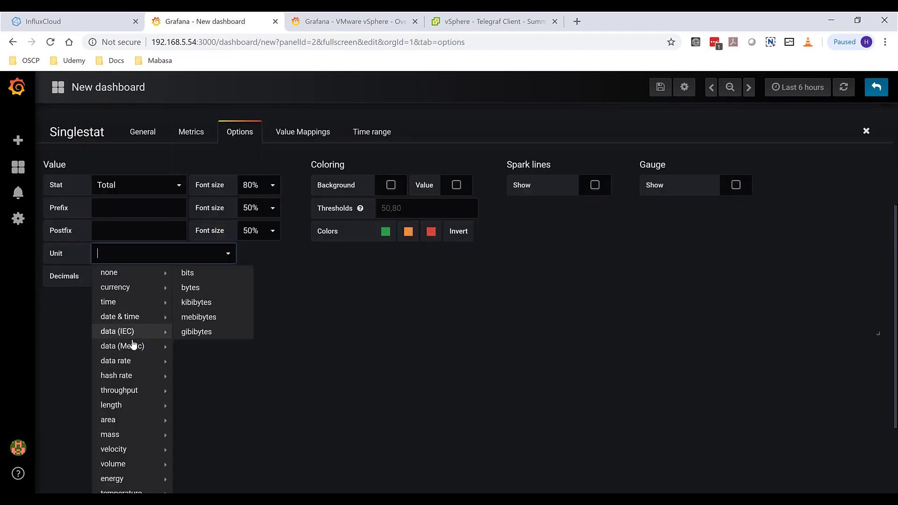
mouse_move(117, 331)
click(204, 289)
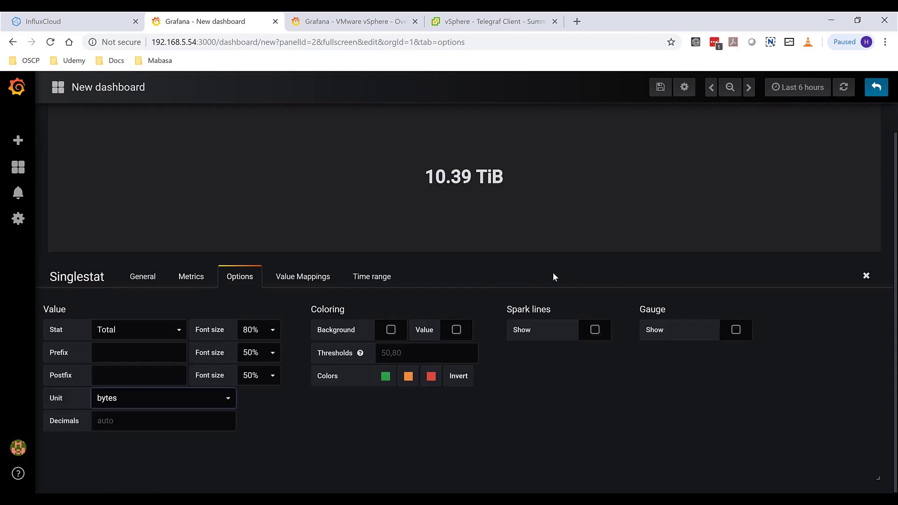